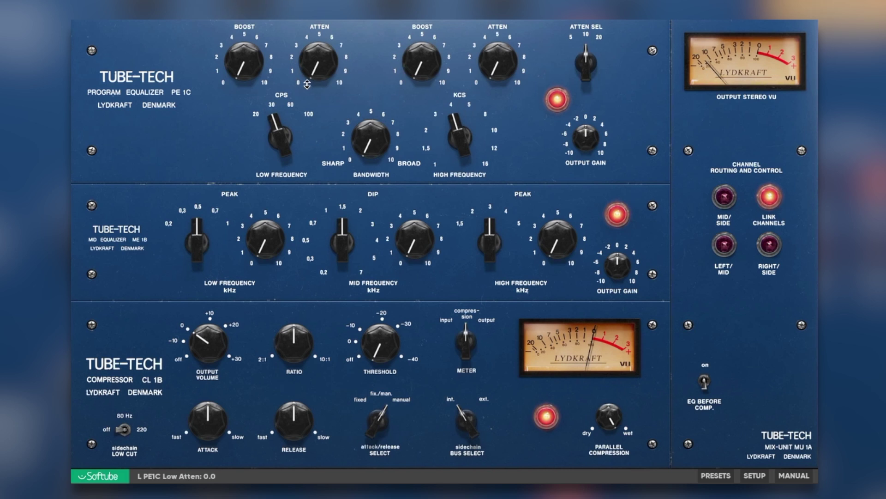
Try a low-frequency attenuation of 7.2 on the PE 1C program equalizer.
drag(317, 76, 335, 28)
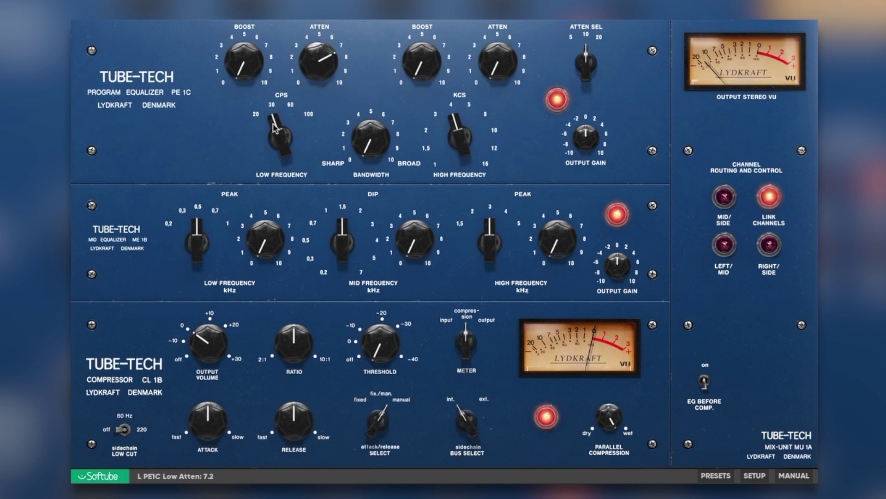
drag(276, 128, 283, 117)
mouse_move(321, 75)
mouse_down()
mouse_move(323, 63)
mouse_move(320, 76)
mouse_up()
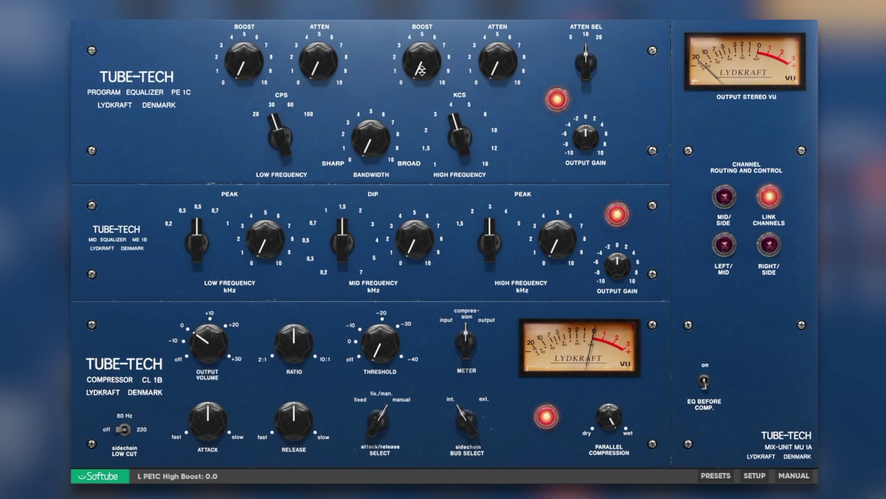
Raise the program equalizer's high-frequency boost to 9.0.
drag(421, 70, 439, 21)
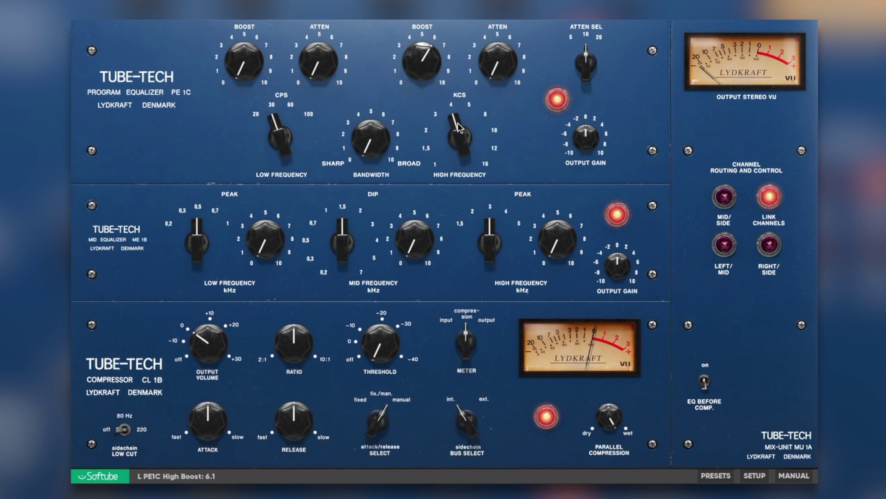
drag(424, 64, 425, 40)
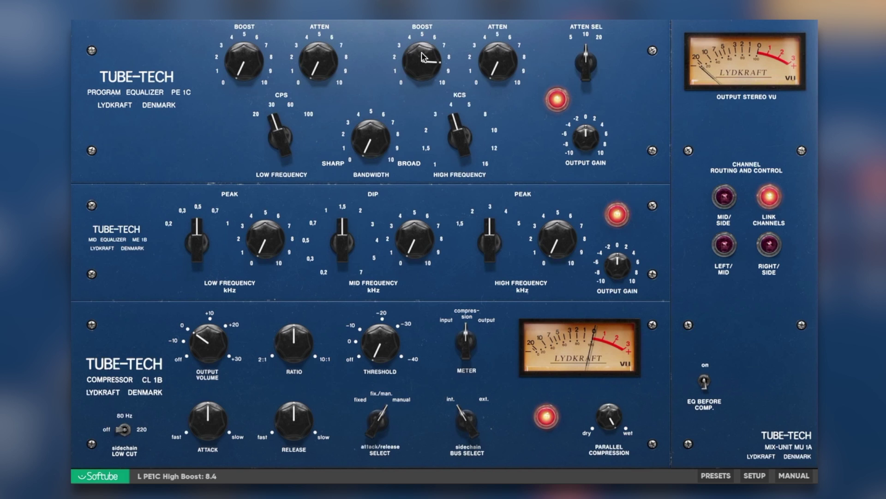
scroll(424, 50, up, 6)
scroll(425, 49, up, 1)
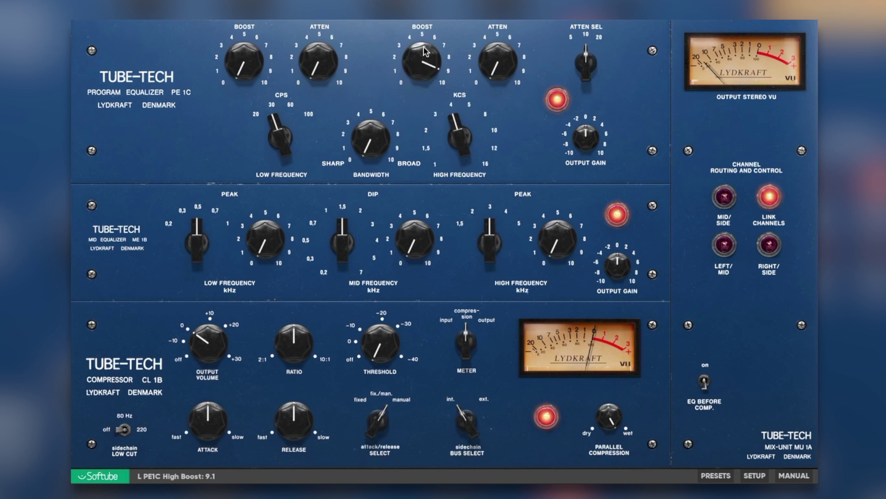
scroll(425, 52, down, 1)
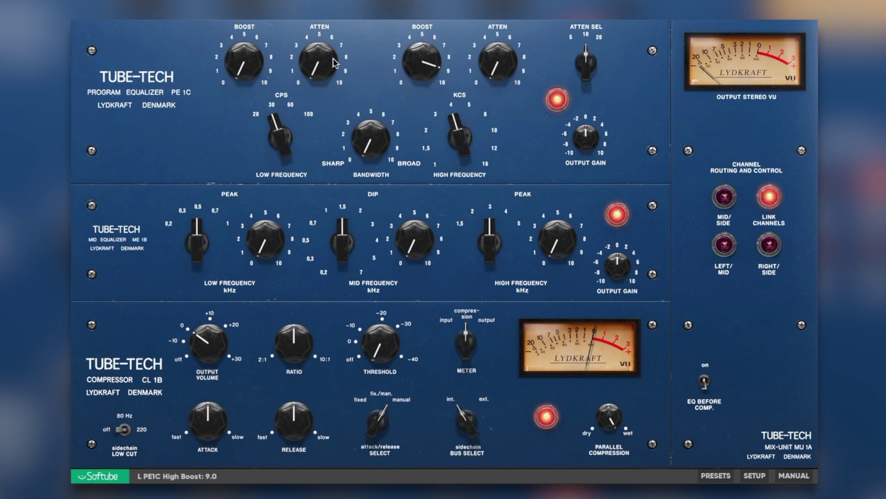
Set the program equalizer's low frequency to 100 Hz, with attenuation at 2.3 and boost at about 2.
scroll(318, 66, up, 8)
scroll(284, 110, up, 2)
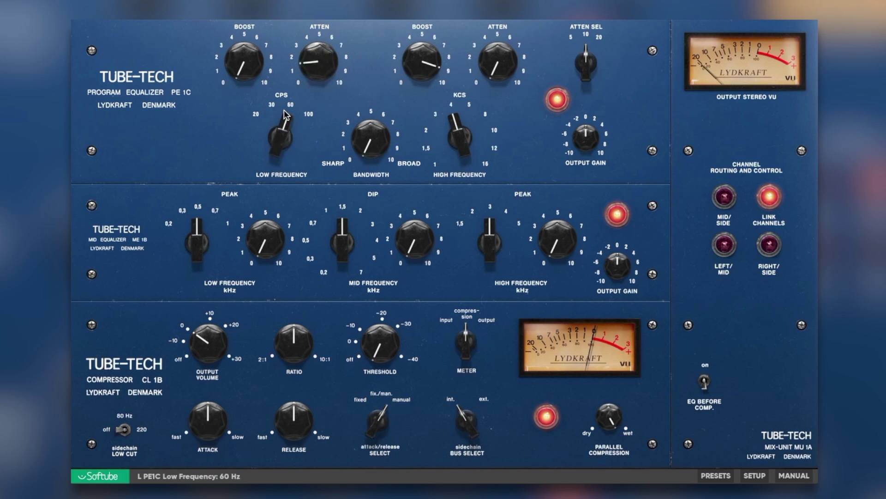
mouse_move(318, 69)
mouse_down()
mouse_move(325, 45)
mouse_move(324, 72)
mouse_up()
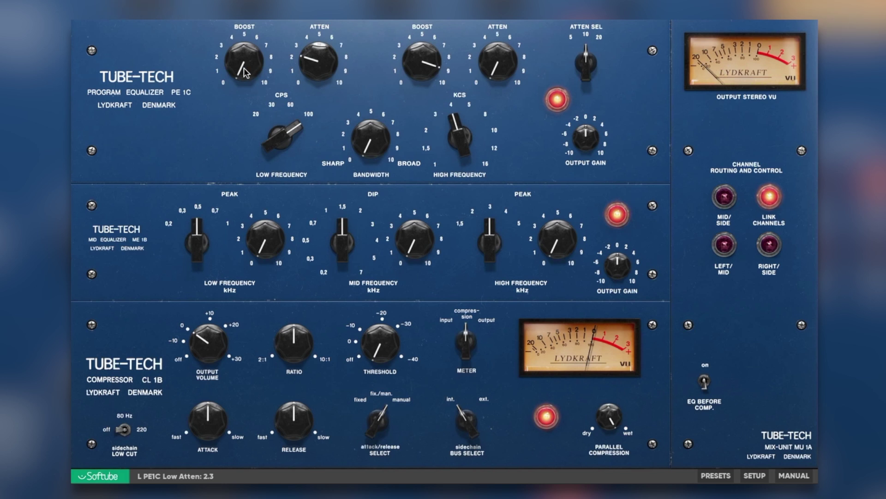
drag(246, 73, 257, 36)
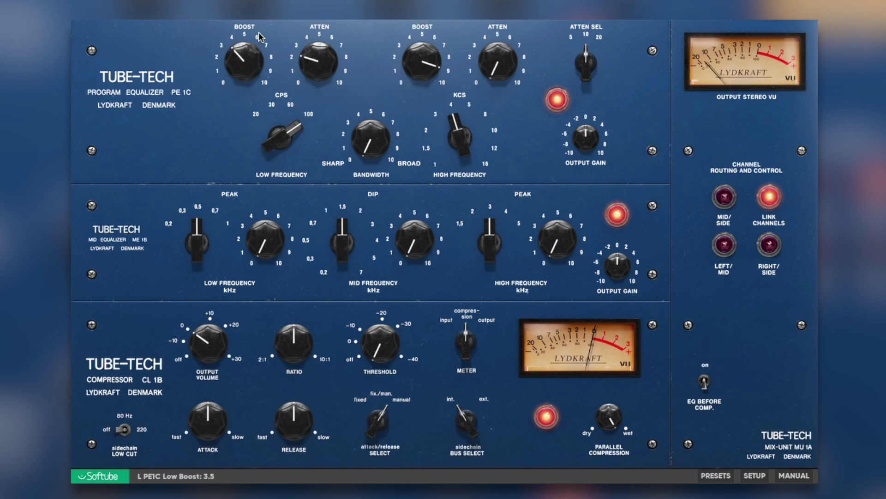
mouse_move(260, 37)
mouse_down()
mouse_move(263, 27)
mouse_move(260, 51)
mouse_up()
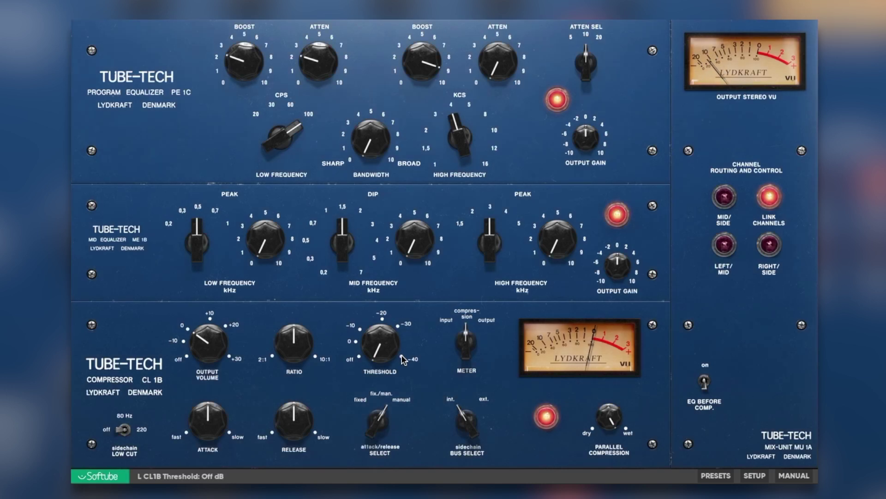
Set the compressor's threshold to -29.2 dB, with a slower attack of about 7 and a faster release of about 3.
drag(401, 342, 387, 356)
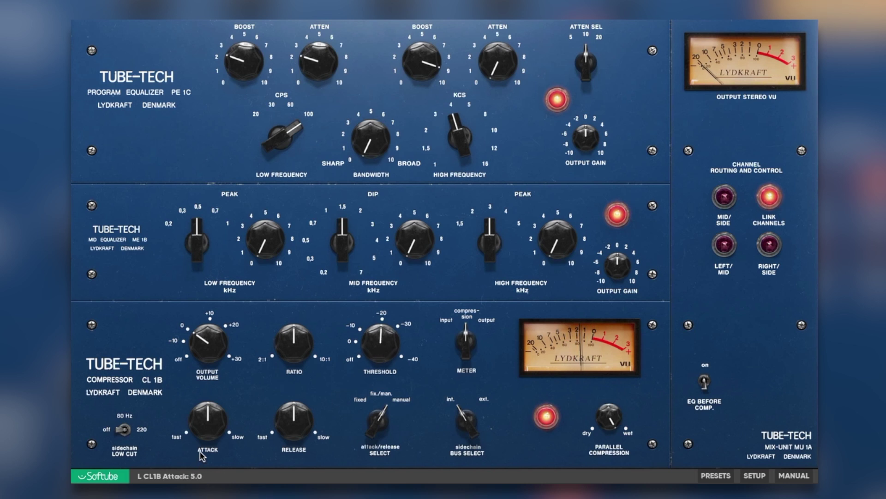
drag(200, 451, 224, 419)
drag(295, 427, 304, 431)
drag(381, 345, 389, 337)
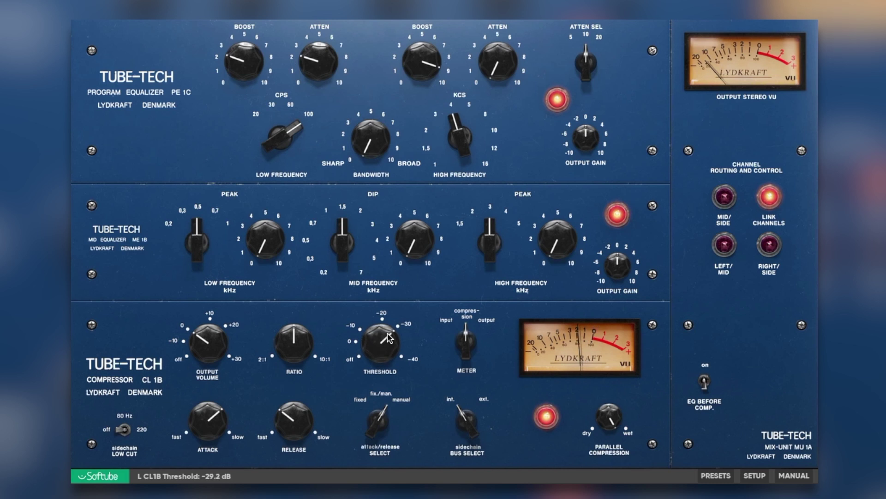
drag(214, 418, 214, 420)
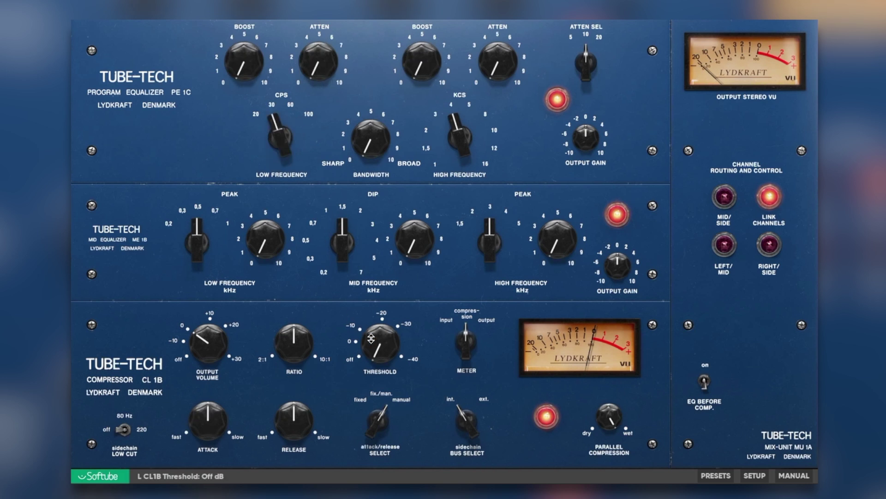
Set the compressor's threshold to about -22 dB, and boost the program equalizer's 12 kHz high band to about 6.5.
drag(380, 350, 395, 301)
drag(381, 349, 383, 342)
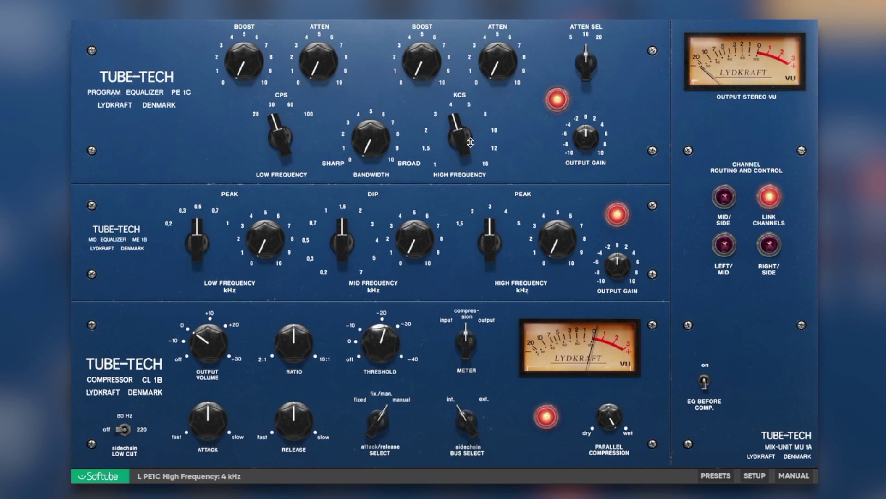
drag(471, 143, 481, 100)
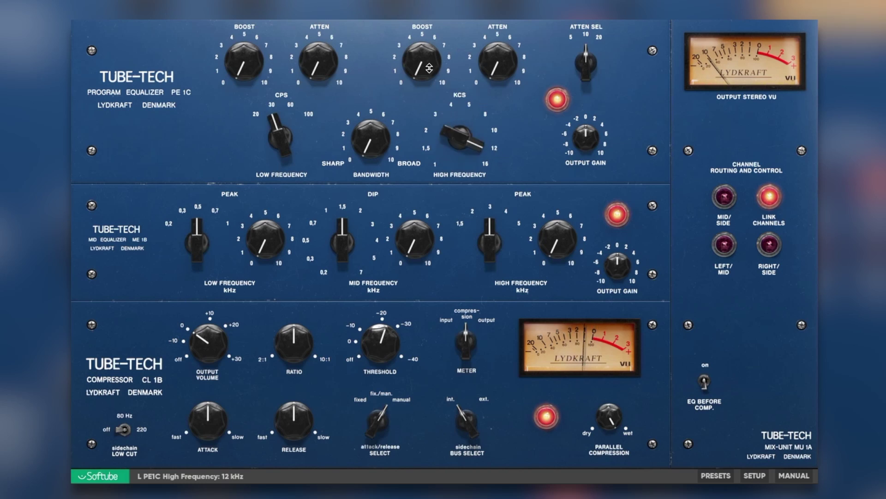
drag(428, 68, 439, 14)
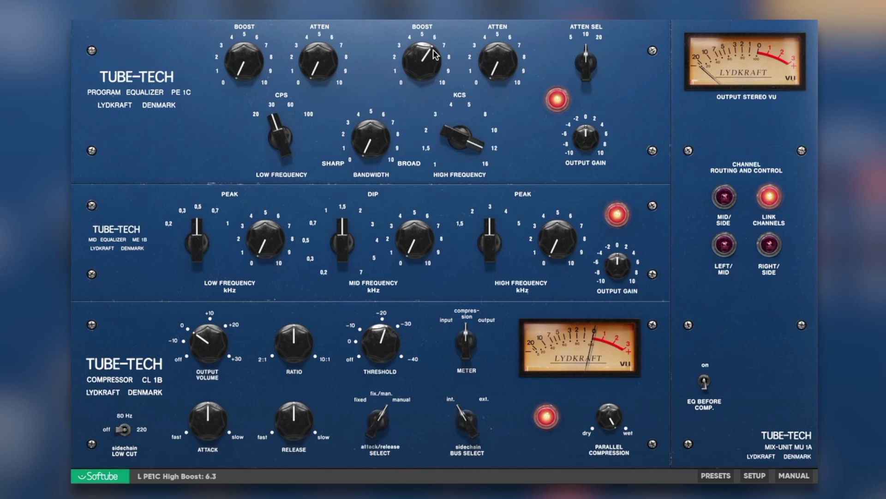
scroll(434, 55, up, 2)
scroll(434, 61, up, 4)
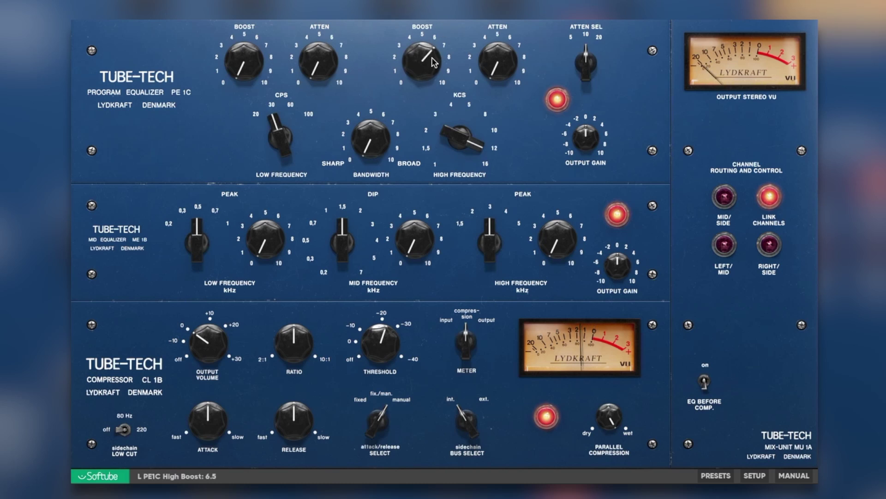
scroll(434, 60, down, 2)
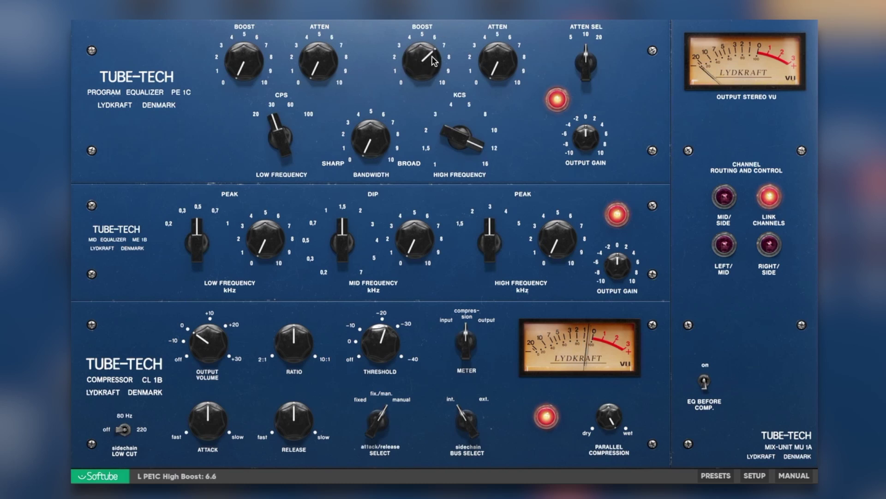
scroll(434, 63, down, 4)
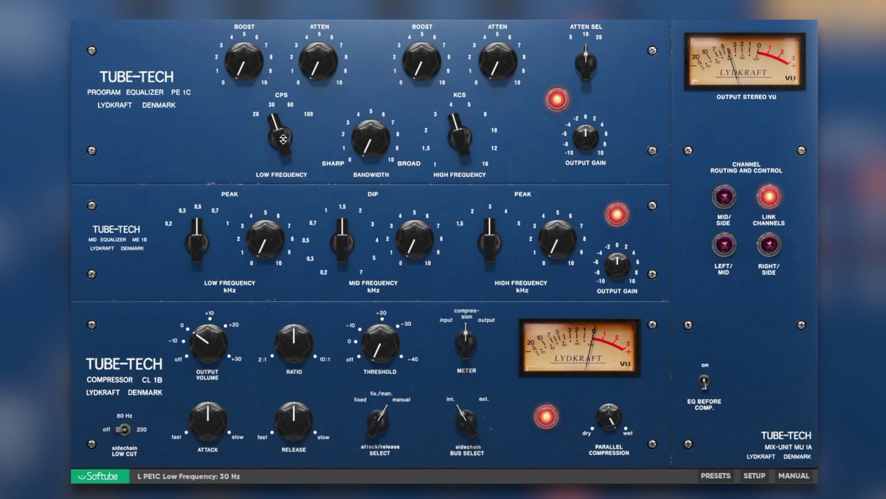
Boost the program equalizer's low band at 100 Hz to 6.1.
drag(282, 140, 288, 110)
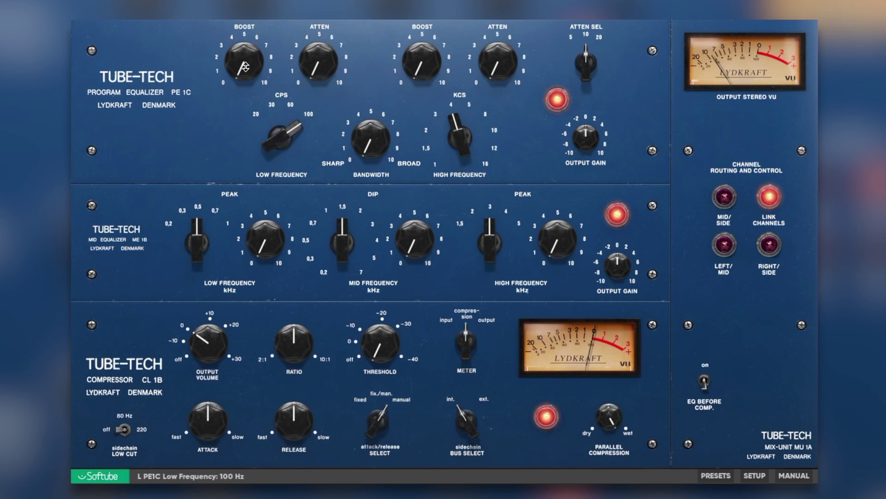
mouse_move(246, 69)
mouse_down()
mouse_move(258, 51)
mouse_move(251, 2)
mouse_move(252, 69)
mouse_up()
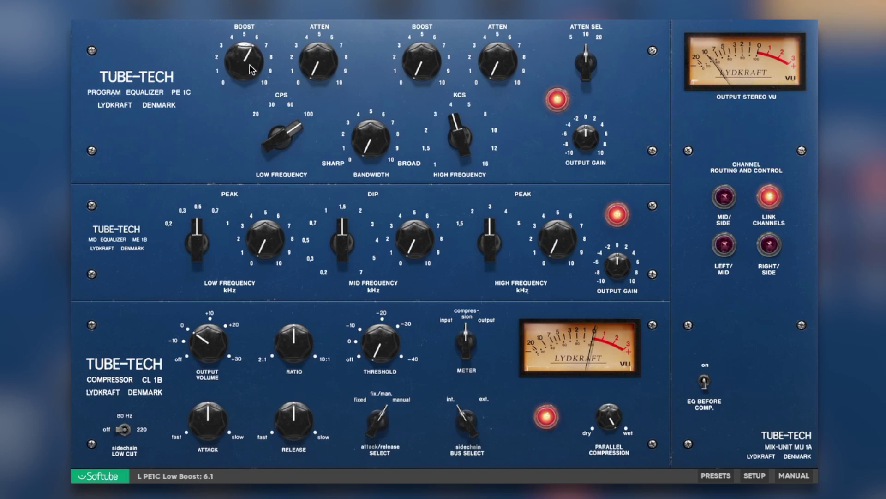
Set the mid equalizer's dip at 4 kHz to between 8 and 9, and its high-frequency peak to about 6.
drag(424, 226, 423, 189)
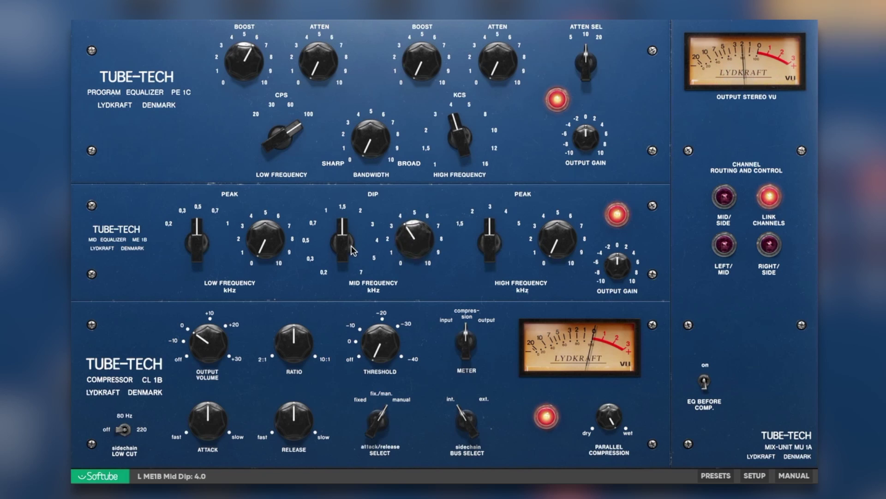
drag(353, 251, 351, 217)
drag(425, 228, 423, 168)
drag(553, 242, 558, 206)
Bypass the ME 1B mid equalizer and adjust the compressor's threshold.
click(618, 214)
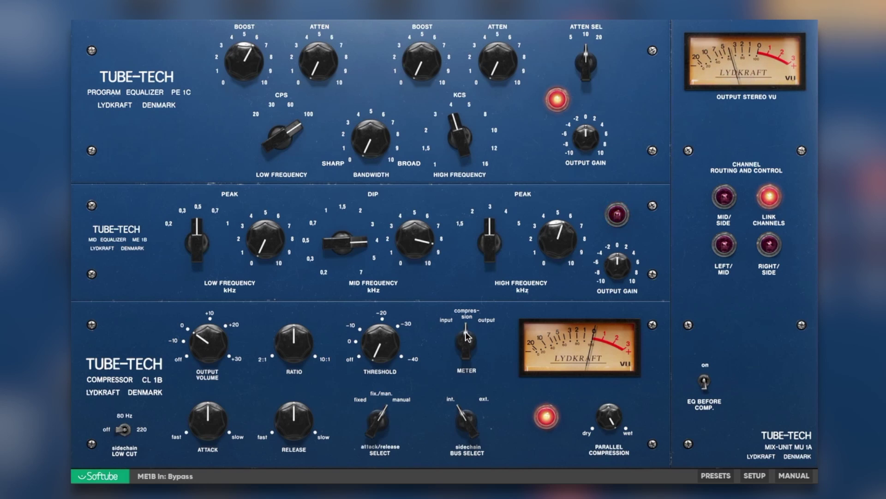
mouse_move(384, 346)
mouse_down()
mouse_move(388, 314)
mouse_move(387, 347)
mouse_up()
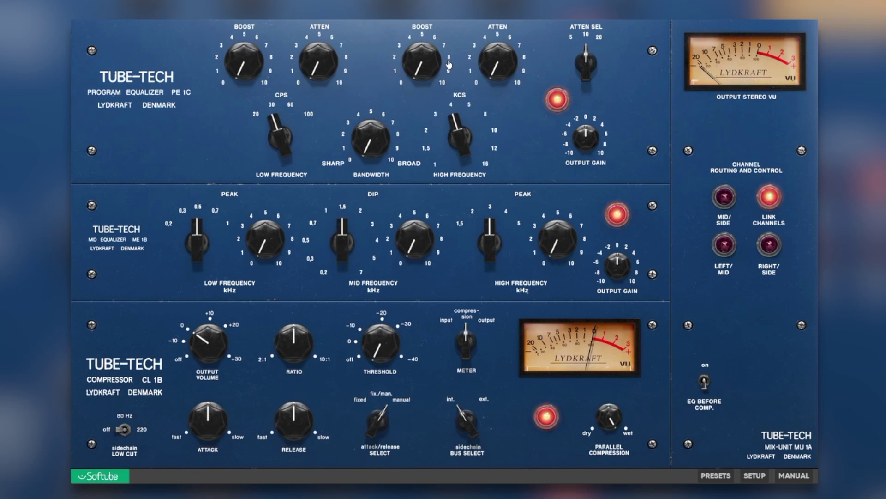
Boost the program equalizer's high band at 10 kHz to 6.6.
drag(457, 116, 461, 104)
drag(427, 72, 427, 41)
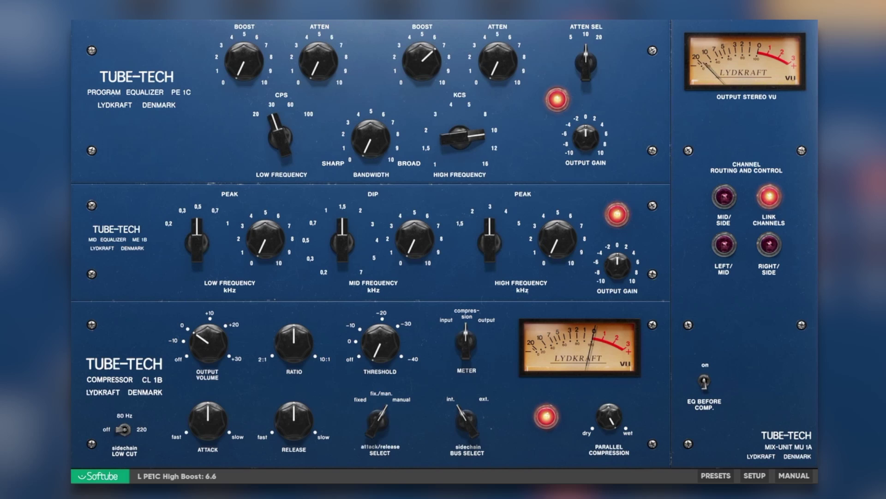
Set the compressor's threshold to about -15 dB and its attack to 3.7.
drag(380, 340, 382, 335)
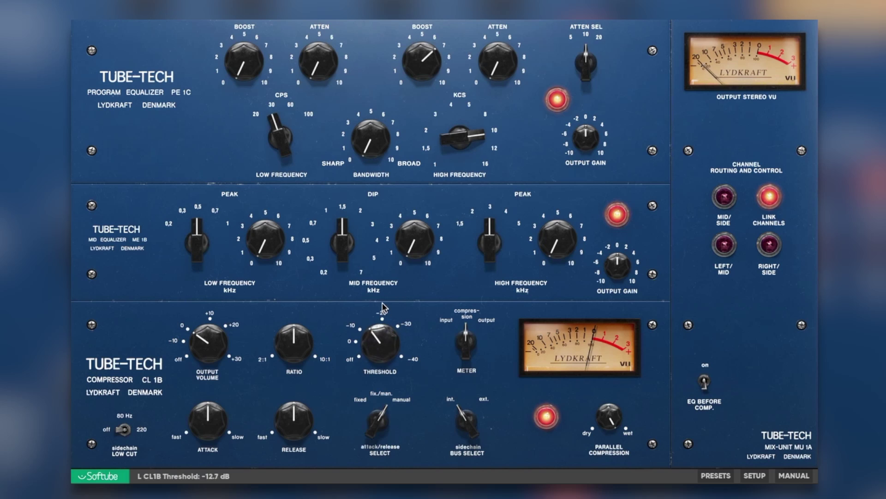
mouse_move(382, 302)
mouse_down()
mouse_move(387, 288)
mouse_move(390, 309)
mouse_up()
scroll(394, 346, up, 3)
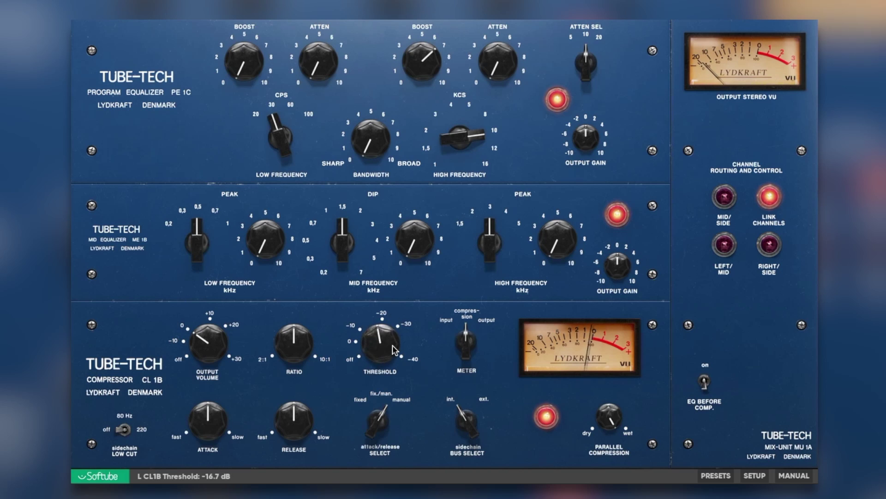
scroll(395, 341, up, 3)
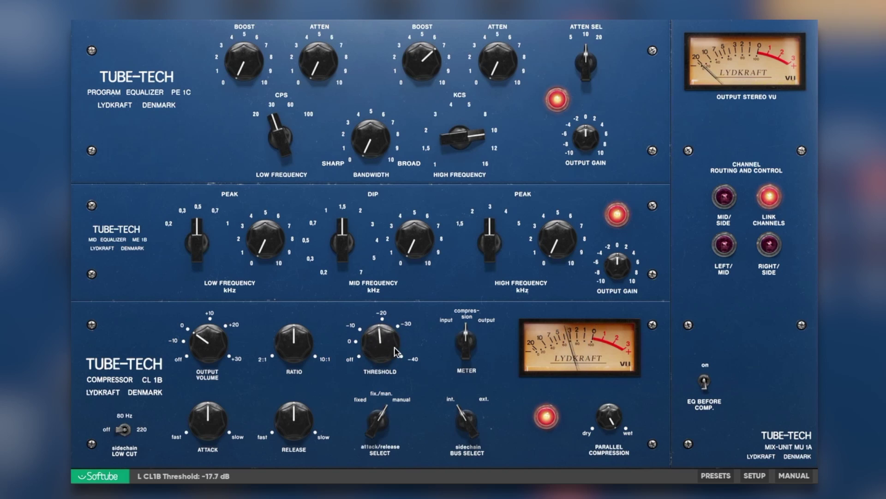
drag(395, 347, 395, 361)
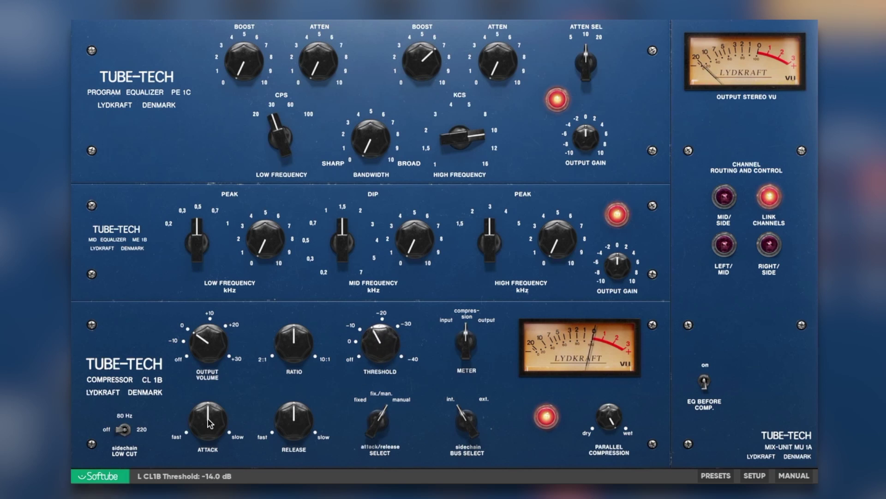
drag(208, 424, 210, 436)
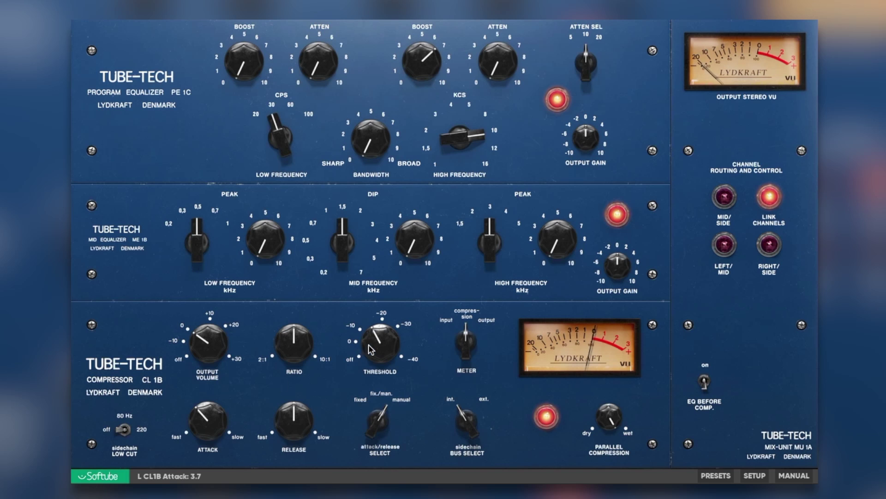
drag(377, 350, 375, 342)
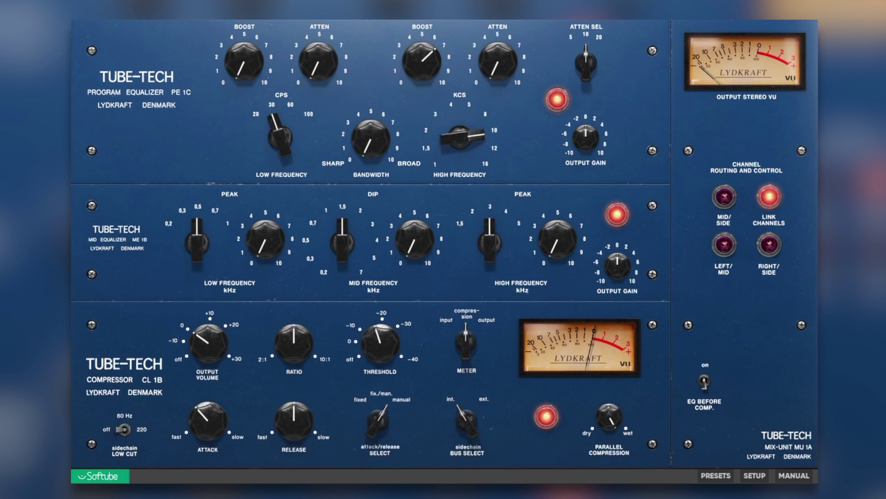
Set the compressor's threshold to -17.7 dB and raise its output volume to about +9 dB.
drag(389, 342, 396, 303)
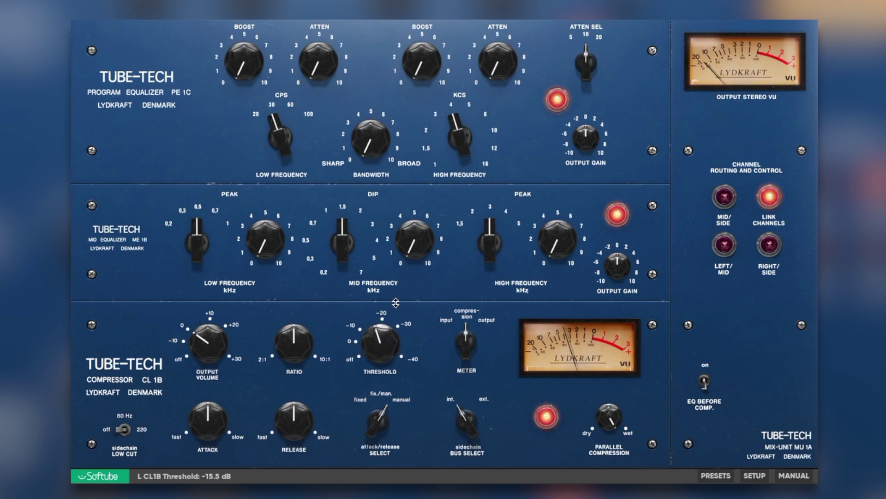
drag(202, 347, 207, 336)
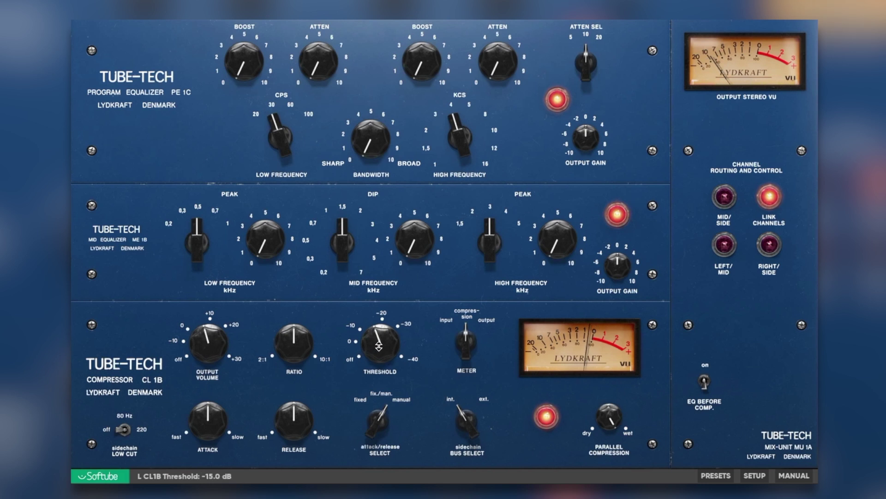
drag(379, 346, 379, 343)
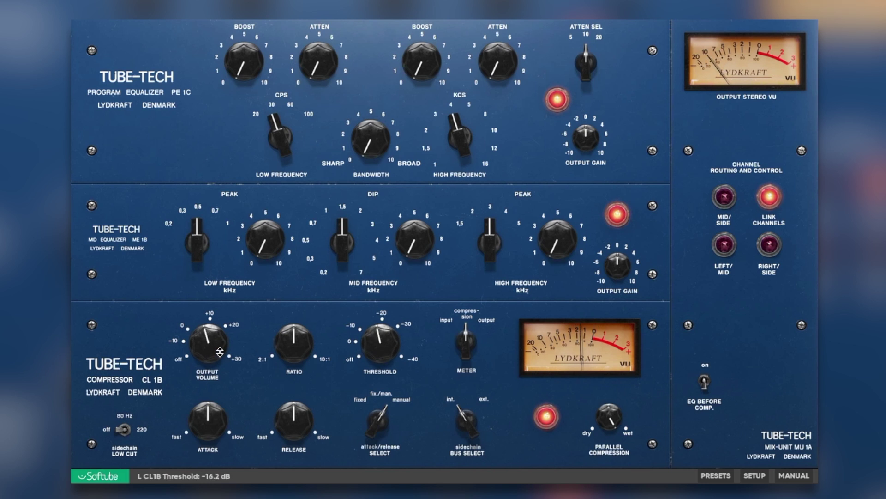
drag(220, 352, 220, 347)
drag(388, 349, 389, 346)
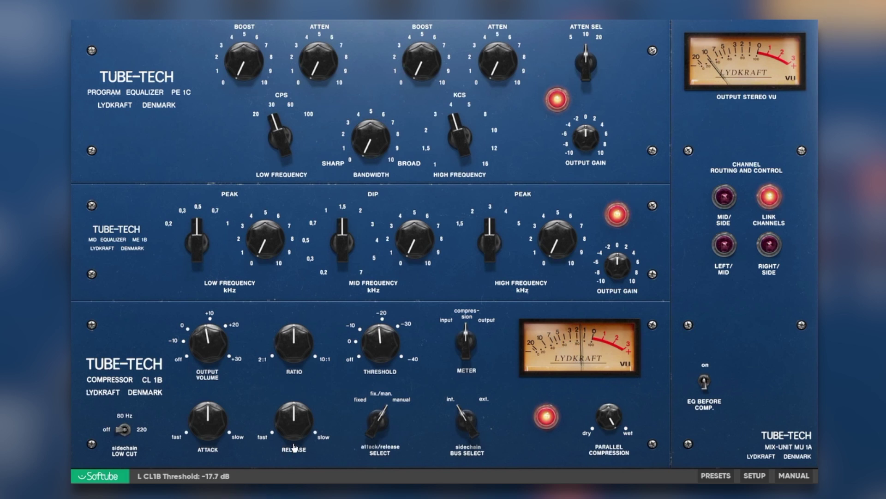
Set the compressor's release to 5.8, slow its attack to about 6, and back off the threshold for less compression.
drag(294, 447, 306, 421)
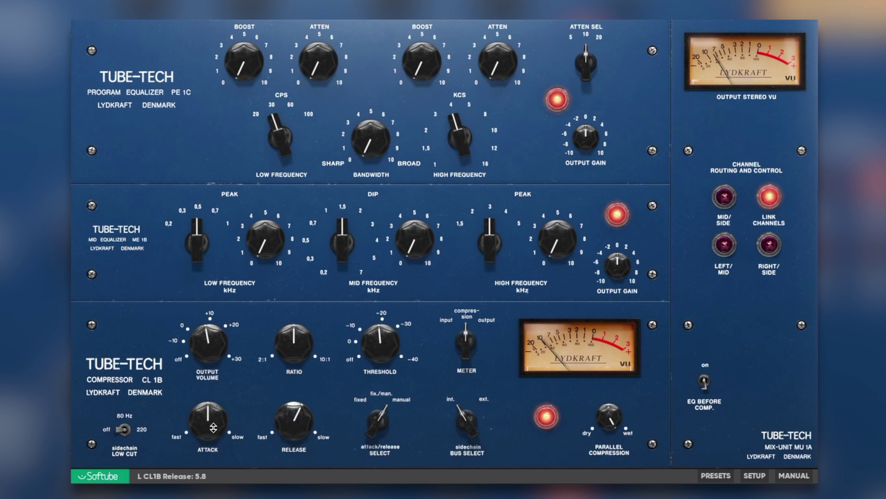
drag(213, 428, 221, 418)
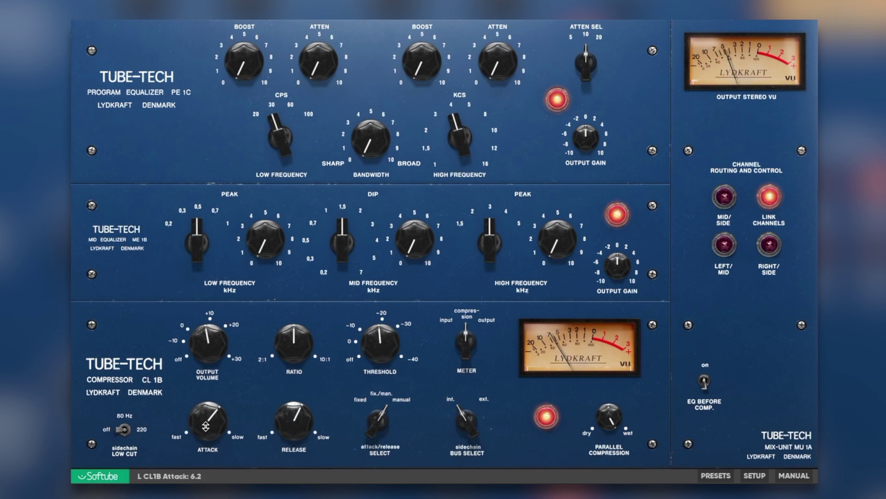
drag(374, 347, 397, 366)
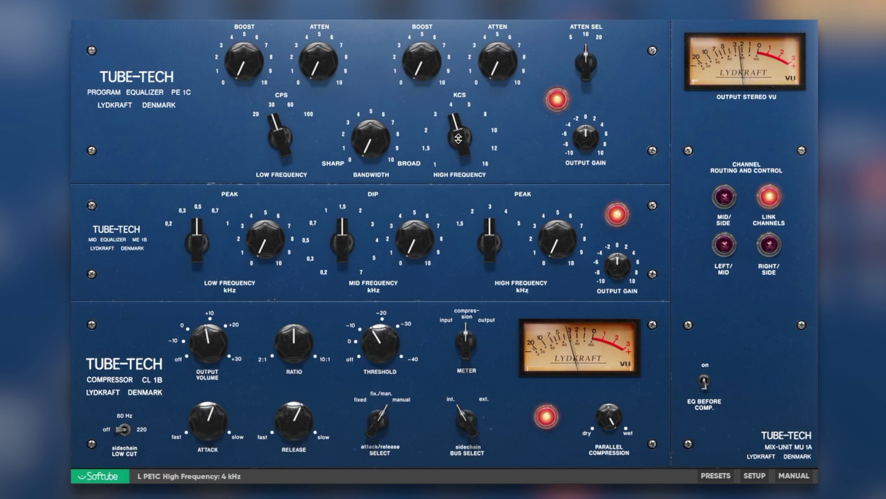
Boost the program equalizer's high band at 8 kHz to 6.4 and attenuate its low band at 30 Hz to 4.8.
drag(462, 131, 462, 121)
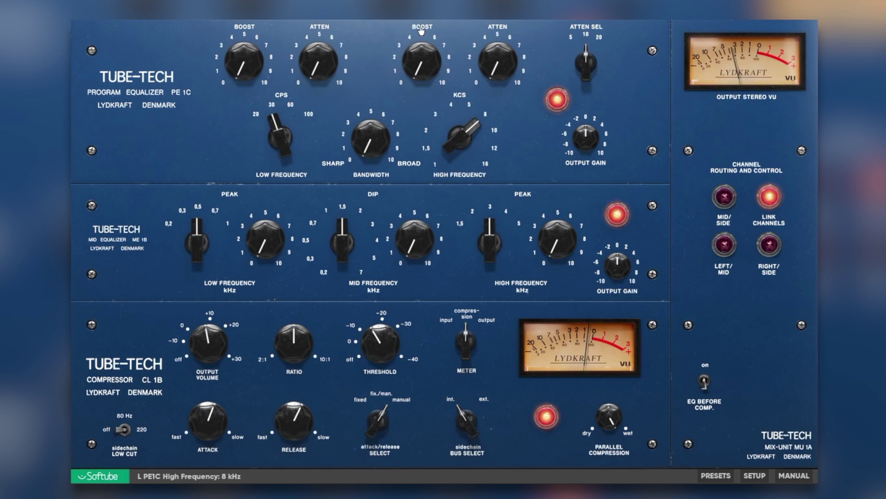
drag(421, 62, 421, 38)
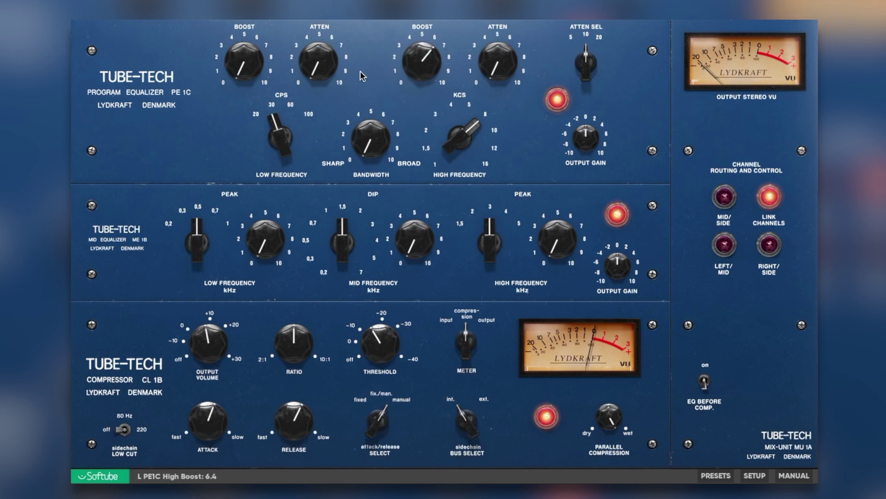
click(312, 78)
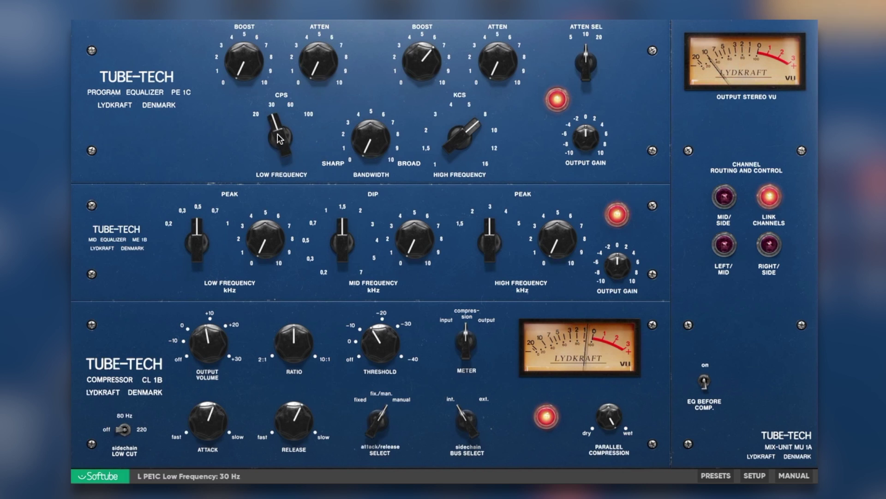
drag(312, 81, 331, 34)
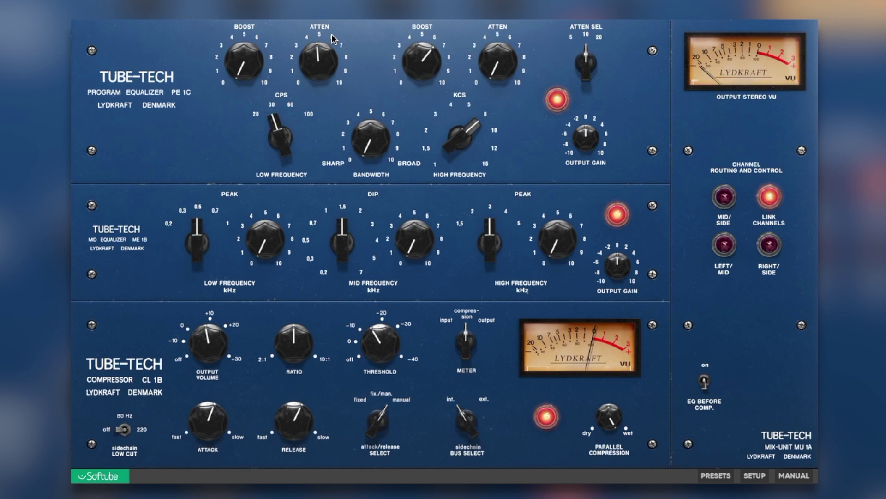
mouse_move(326, 64)
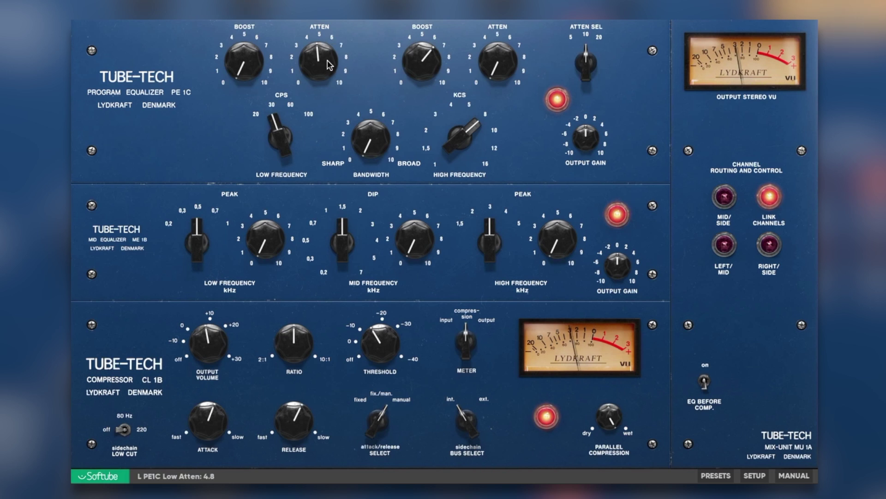
drag(325, 64, 452, 276)
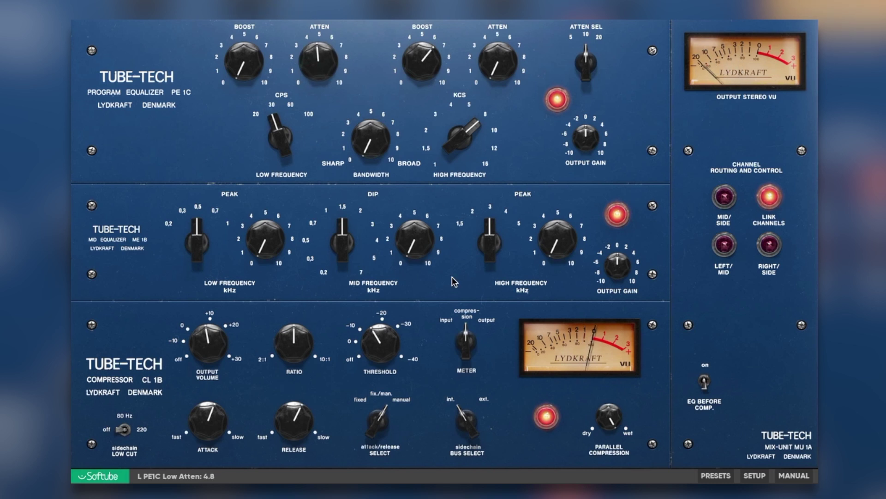
Fine-tune the compressor with a threshold of -15.2 dB, a release of 6.1 and a slightly lower output volume.
mouse_move(388, 342)
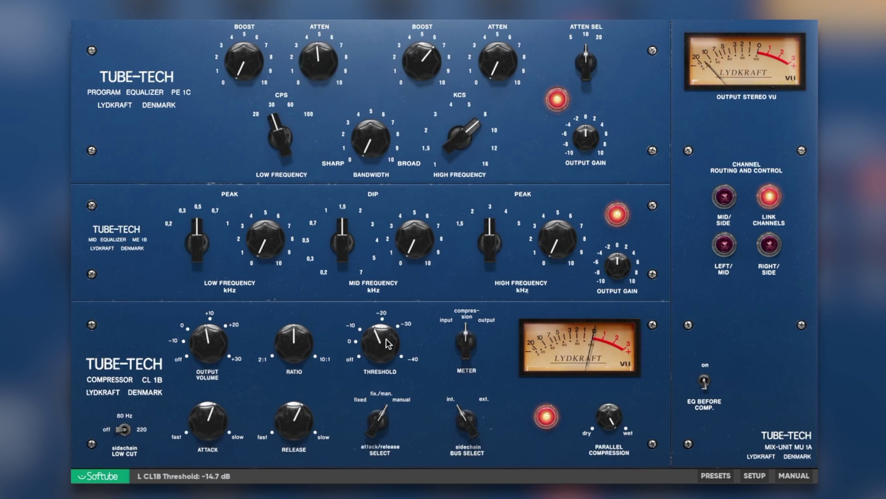
scroll(388, 342, up, 3)
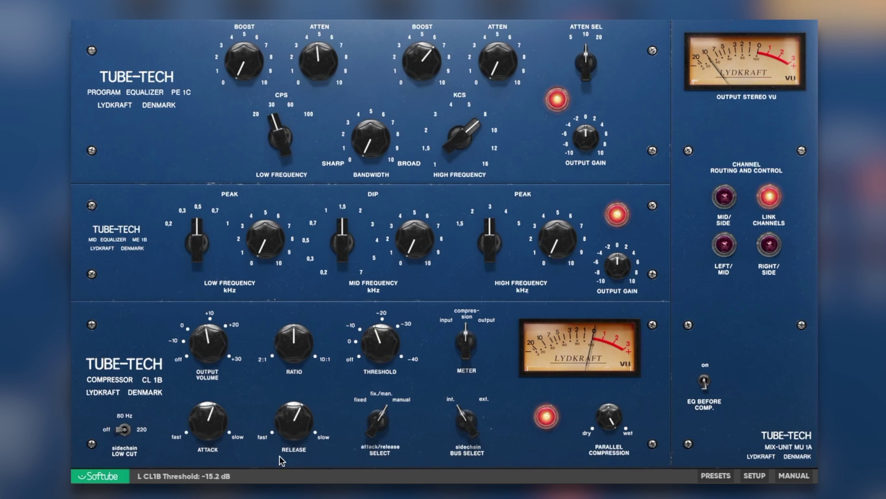
mouse_move(294, 433)
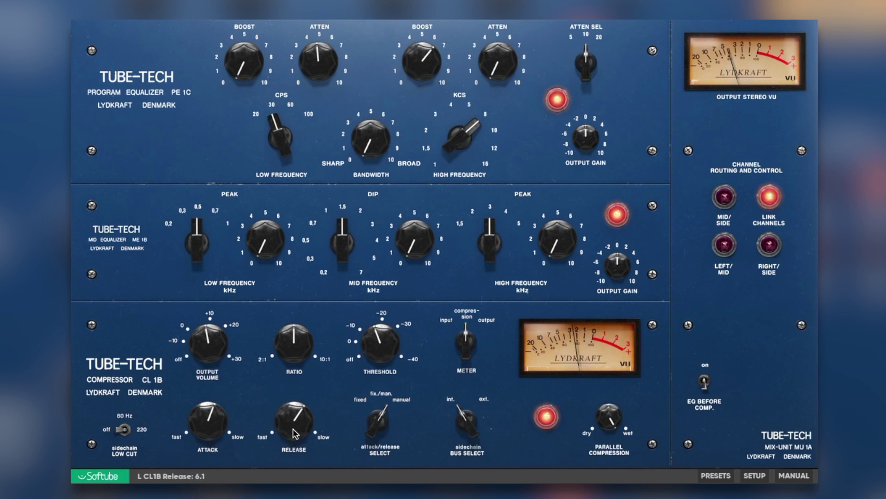
mouse_move(207, 355)
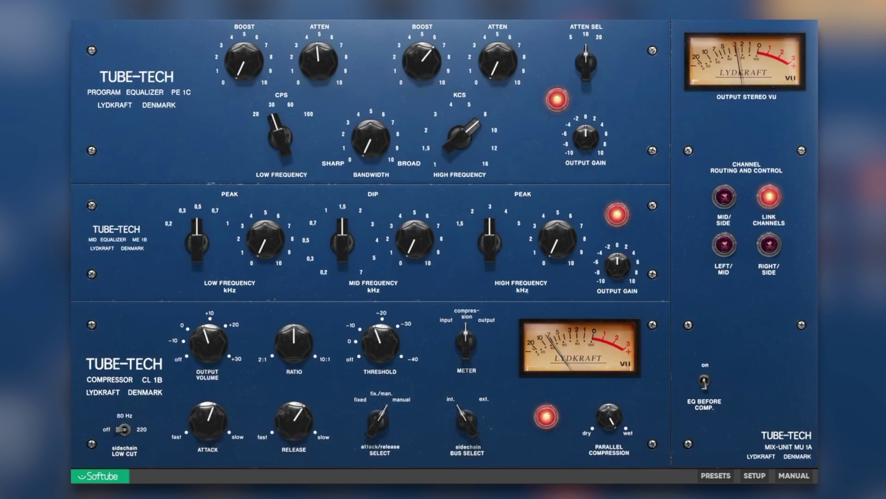
Reduce the program equalizer's high boost to 5.2 and its low attenuation to 3.0.
mouse_move(428, 64)
drag(428, 63, 426, 72)
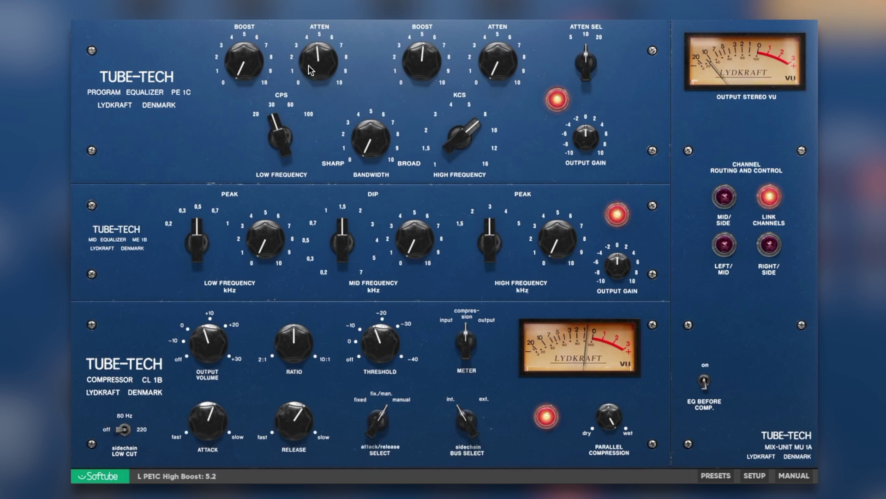
drag(314, 70, 310, 83)
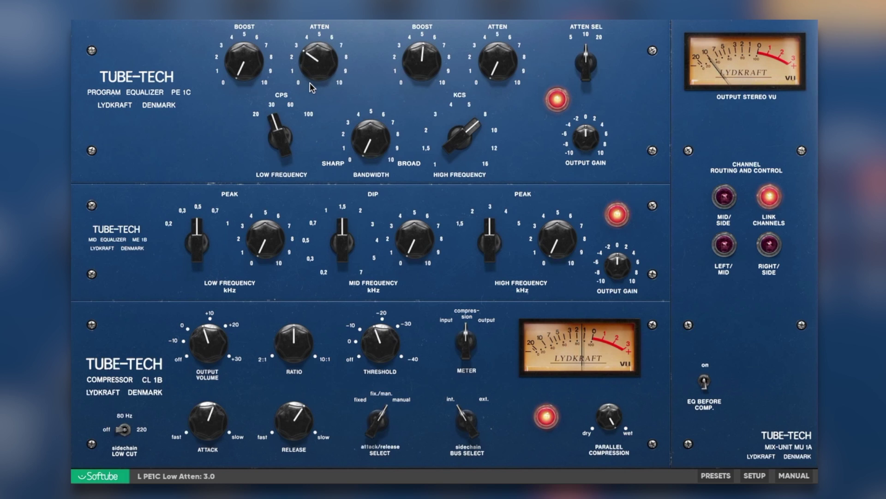